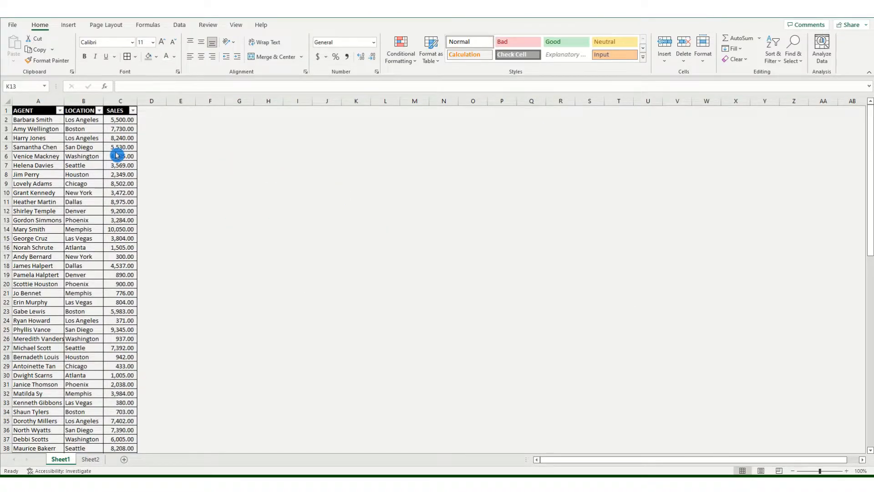
Enter the labels AGENT, LOCATION and SALES in cells E2, E3 and E4
scroll(132, 159, down, 7)
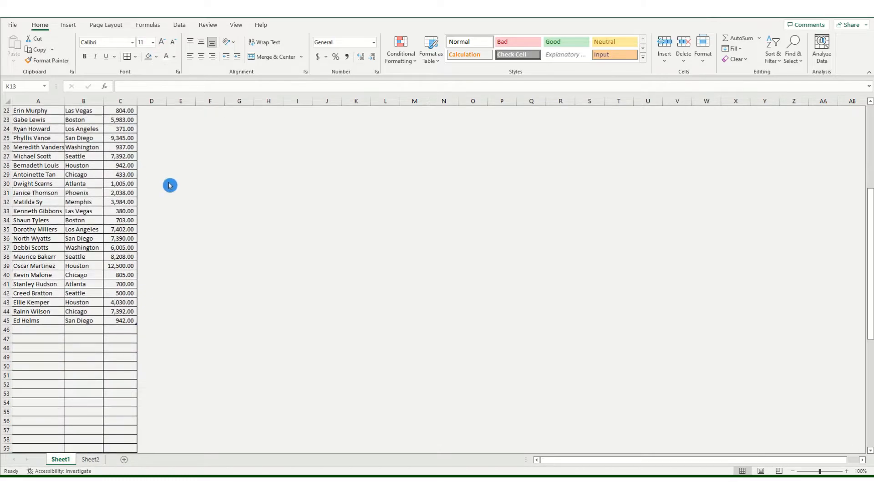
scroll(169, 185, up, 7)
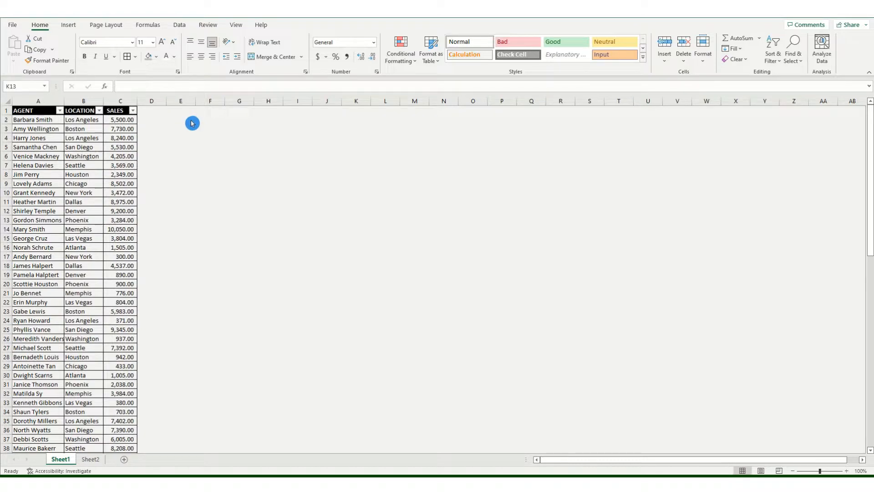
click(189, 120)
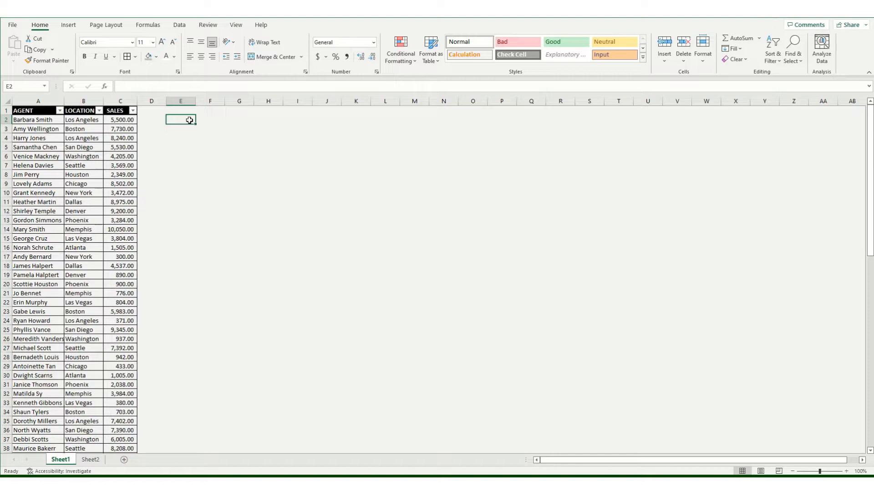
text(AGENT)
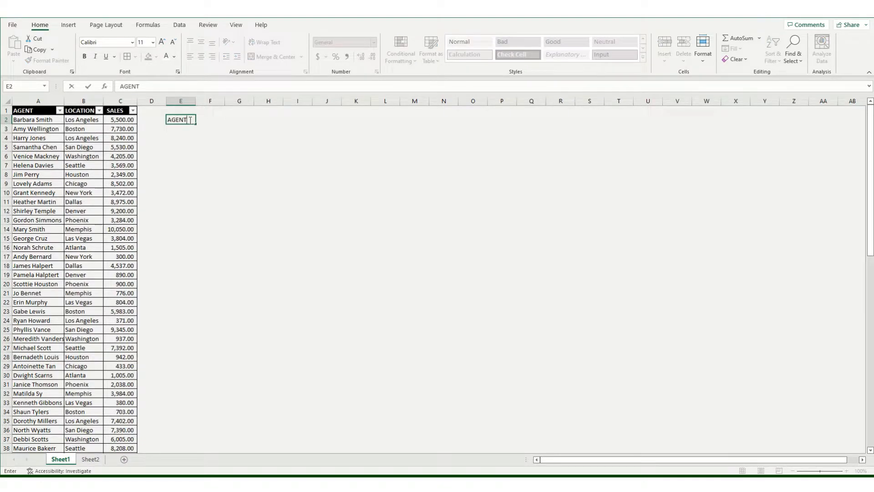
key(Return)
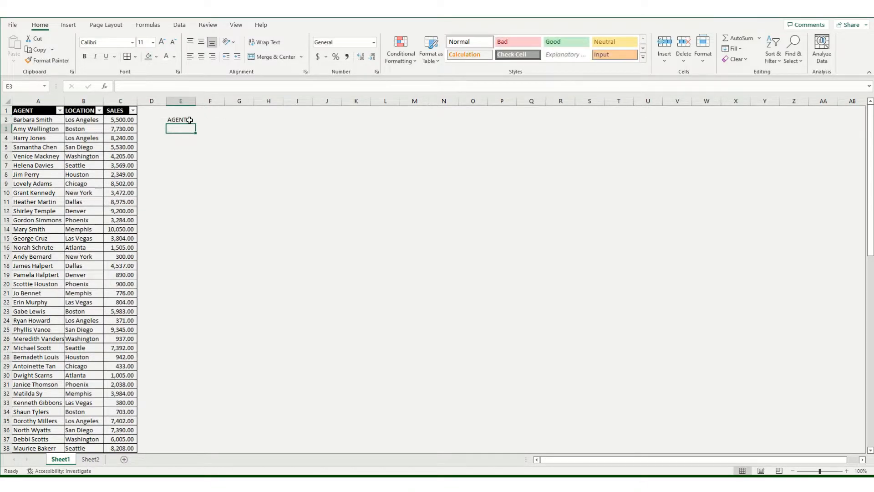
text(LOCATION)
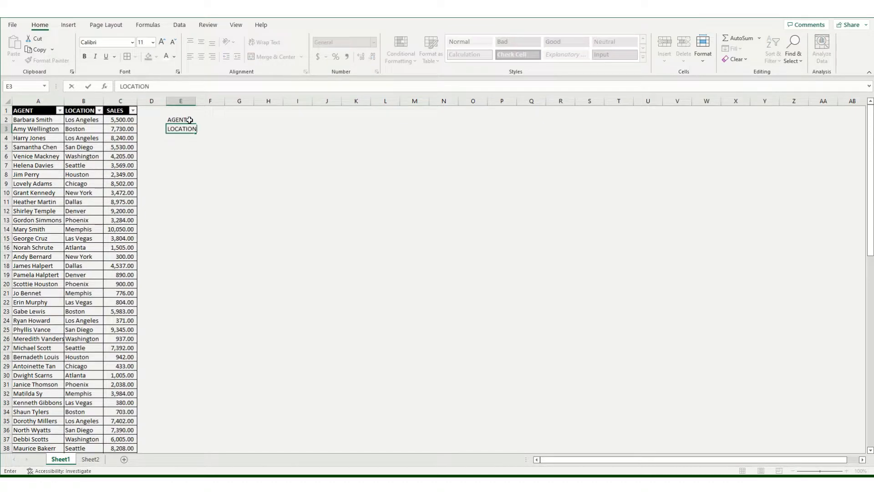
key(Return)
text(SALES)
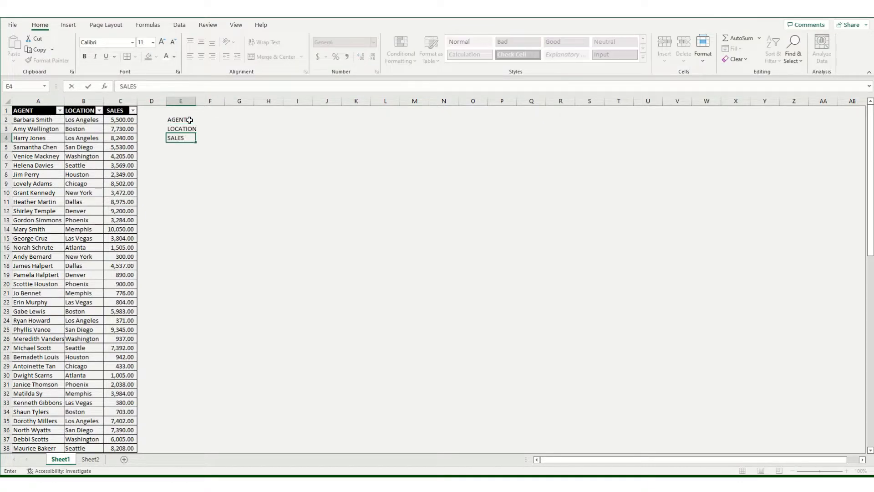
key(Return)
Add borders to all cells in E2:F4, fit column E to its labels and widen column F
drag(190, 120, 206, 137)
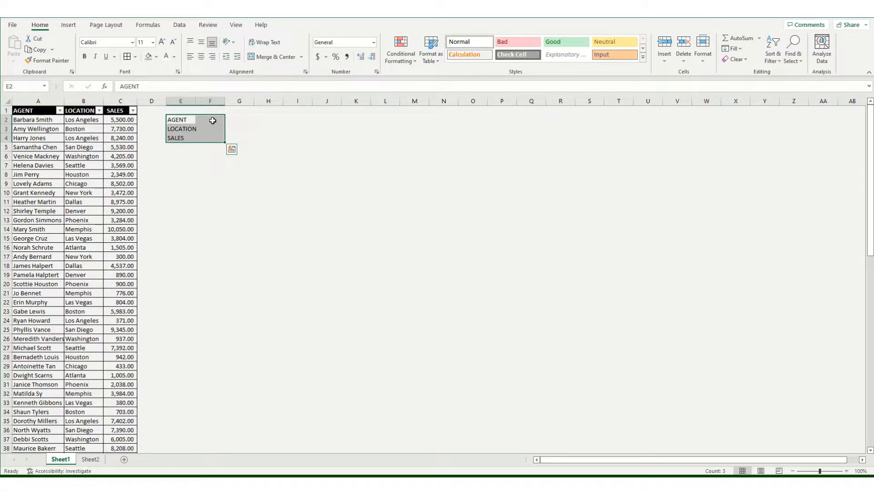
click(130, 60)
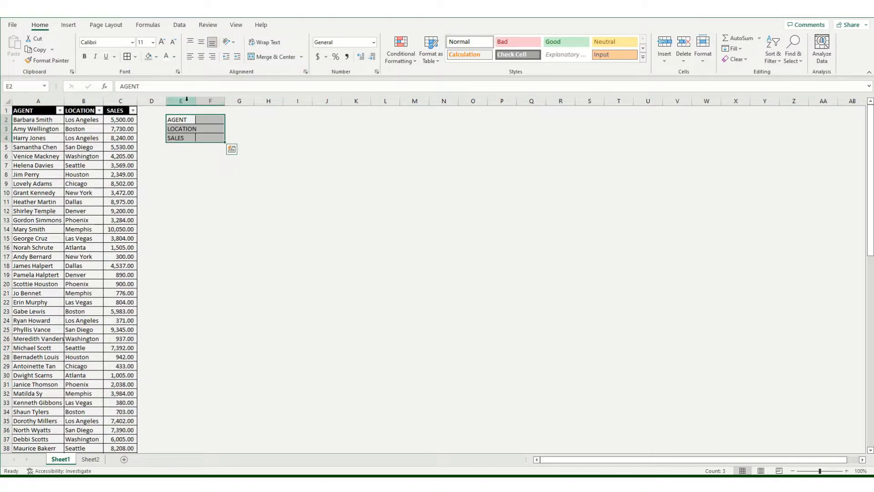
drag(187, 99, 253, 100)
double_click(224, 100)
click(248, 116)
click(221, 101)
double_click(196, 100)
click(312, 147)
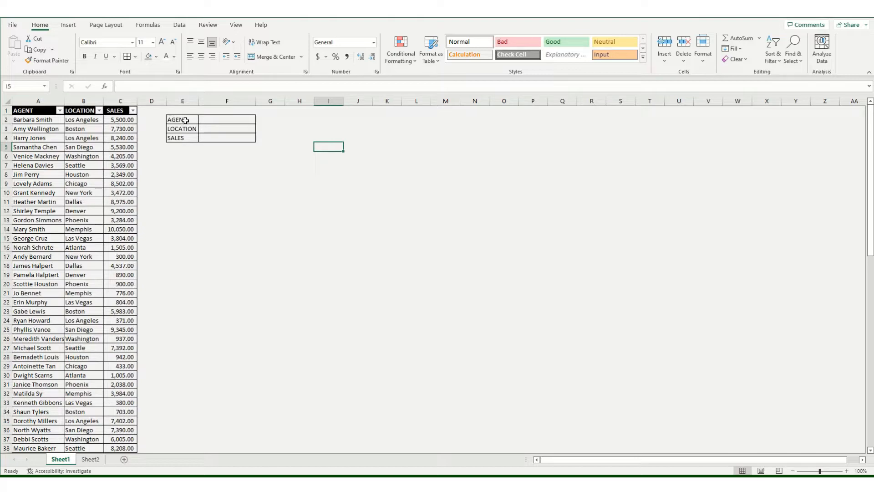
Fill the agent cell F2 with yellow and the result cells F3:F4 with grey
click(215, 120)
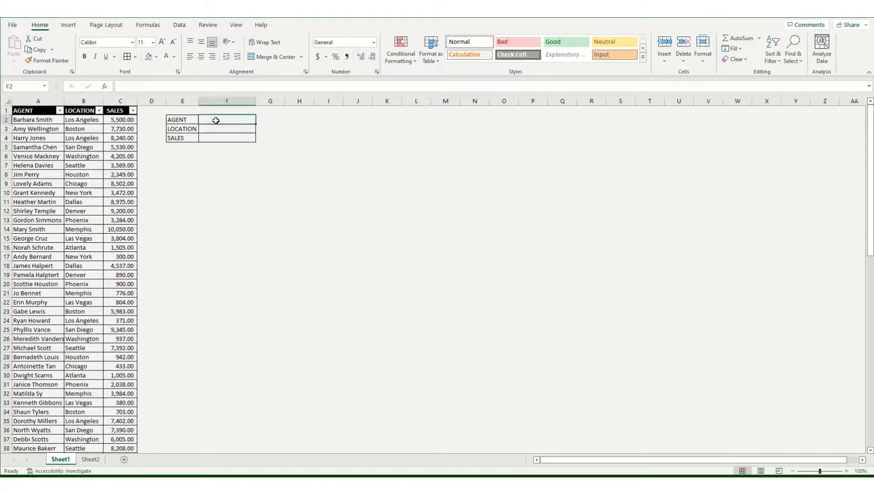
click(157, 61)
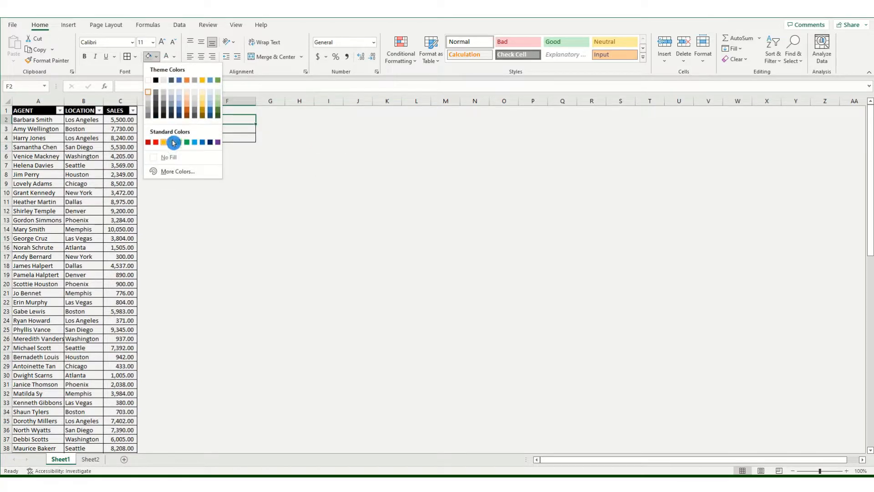
click(174, 142)
mouse_move(215, 130)
mouse_down()
mouse_move(205, 130)
mouse_move(209, 138)
mouse_up()
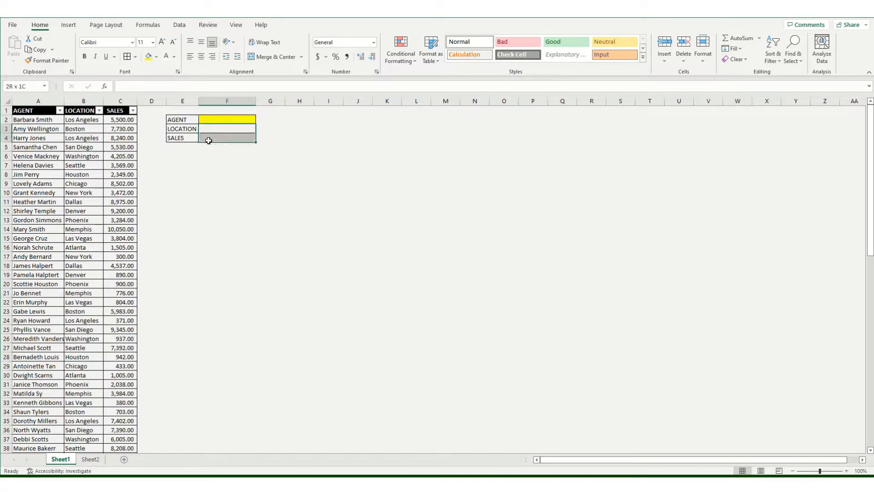
click(156, 57)
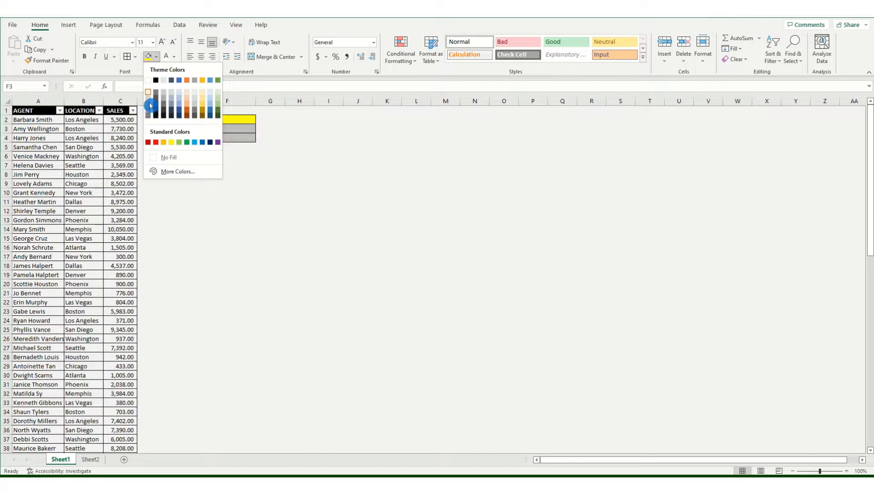
click(155, 115)
click(270, 154)
Format the labels in E2:E4 with a black fill and bold white text
drag(179, 124, 182, 138)
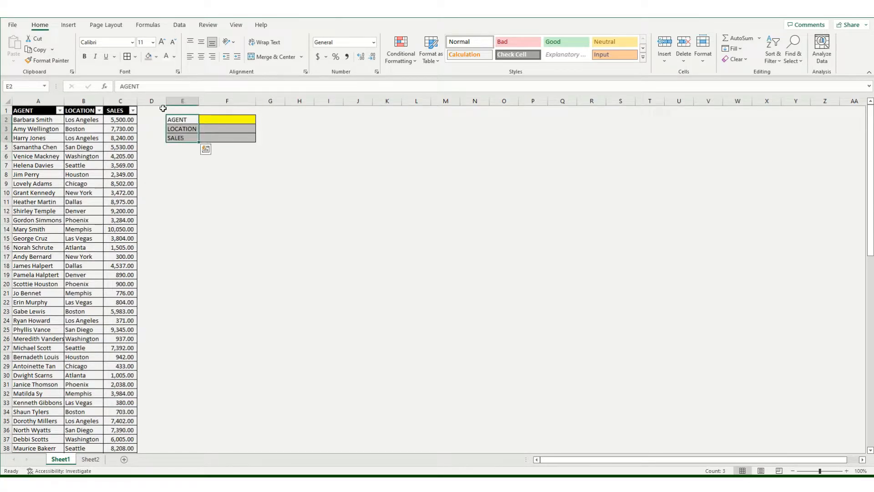
click(156, 57)
click(156, 82)
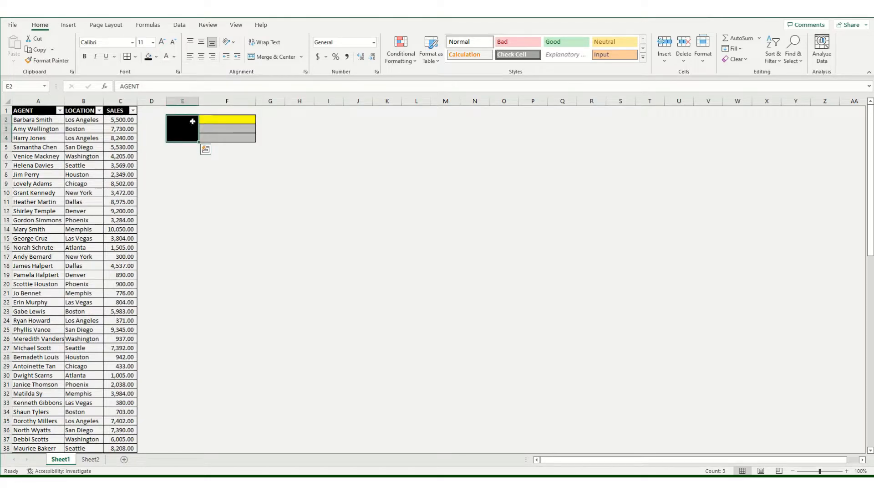
click(167, 57)
click(86, 59)
click(349, 158)
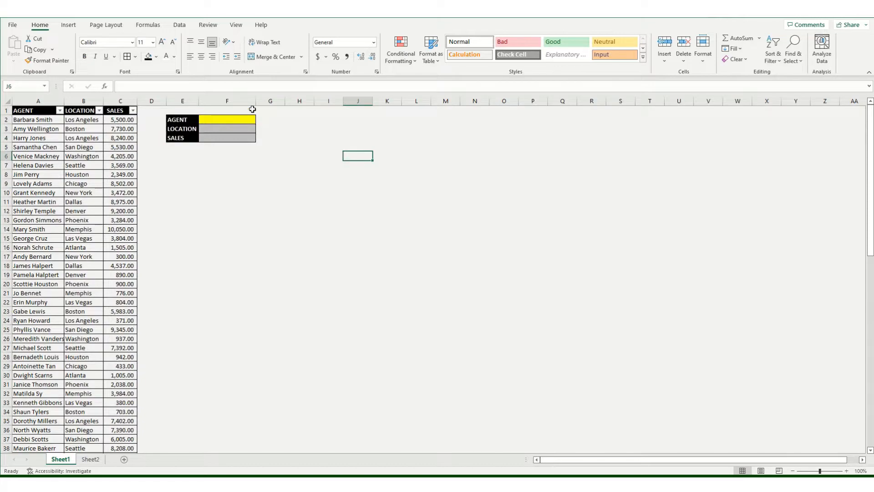
Widen column F to about 22.86
drag(256, 103, 274, 103)
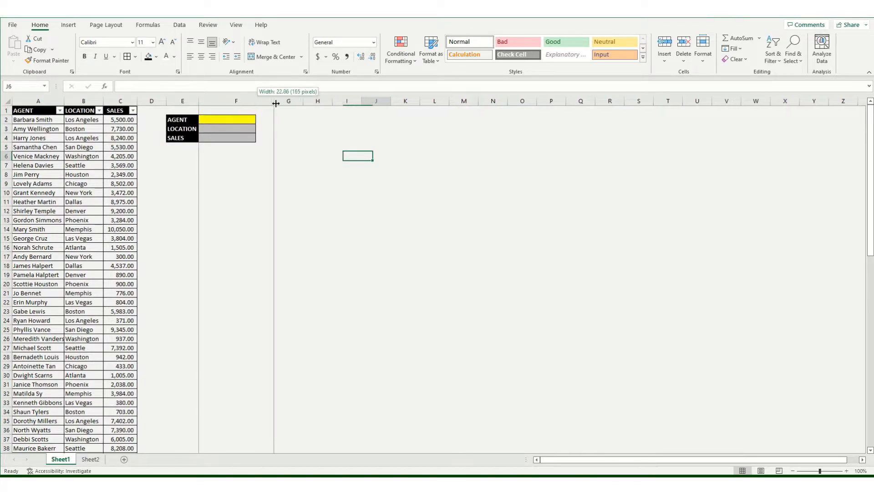
click(294, 182)
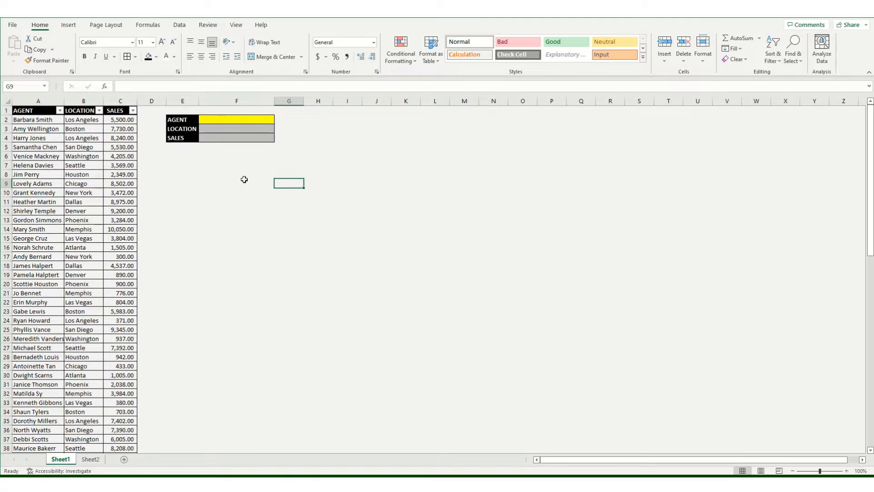
click(43, 138)
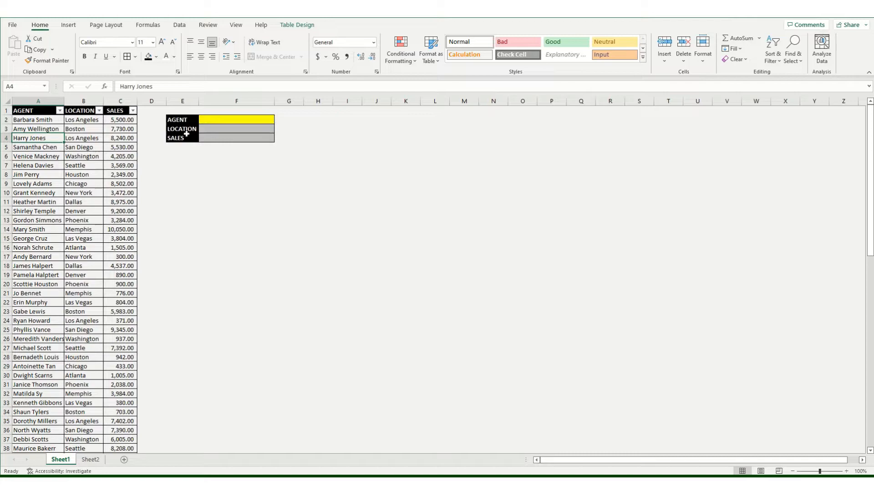
click(211, 119)
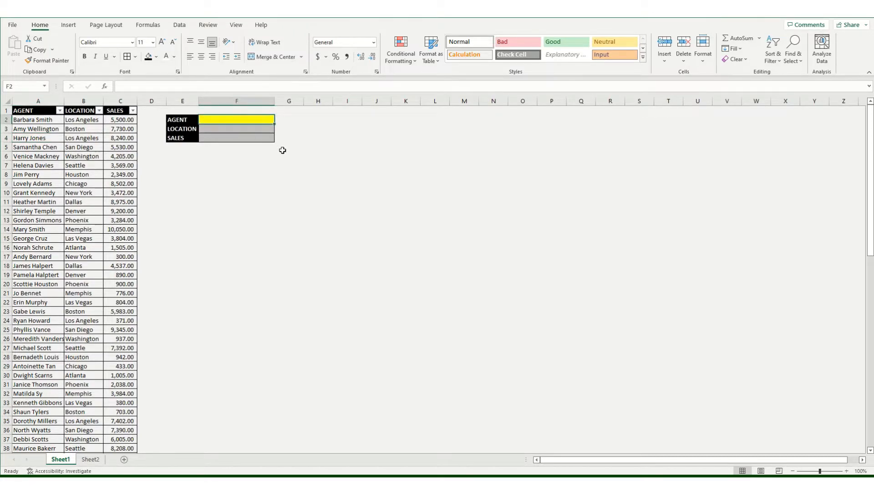
Enter the formula =VLOOKUP(F2,A:C,2,FALSE) in F3 to look up the agent's location by exact match
click(226, 129)
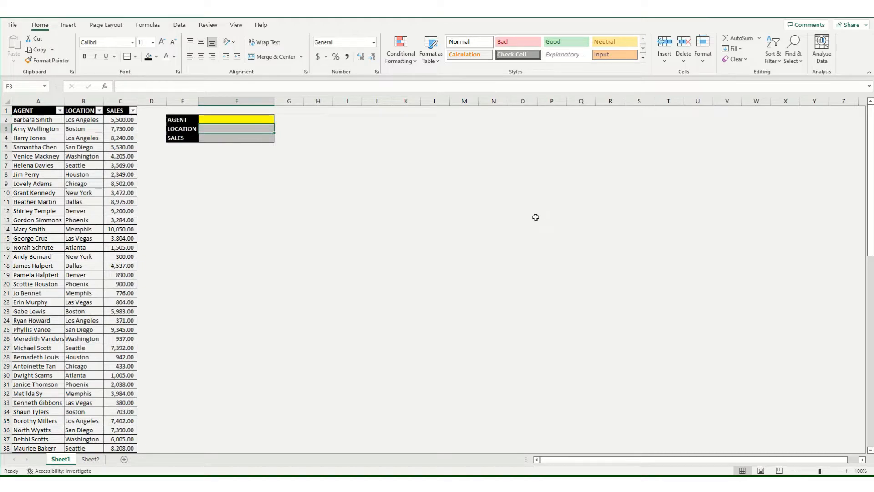
text(=)
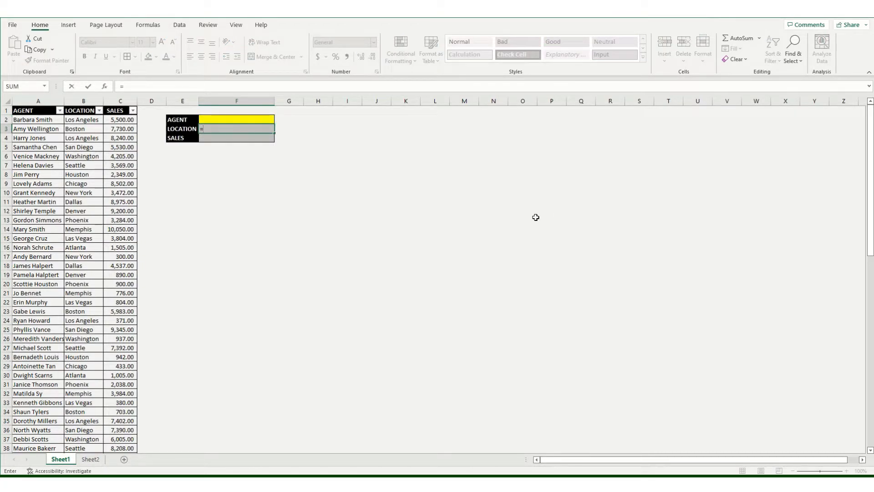
text(vloo)
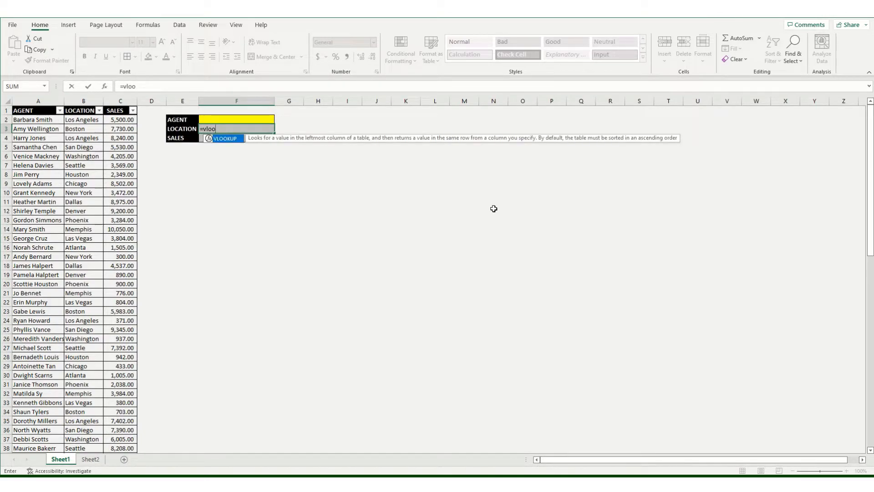
click(229, 141)
double_click(229, 141)
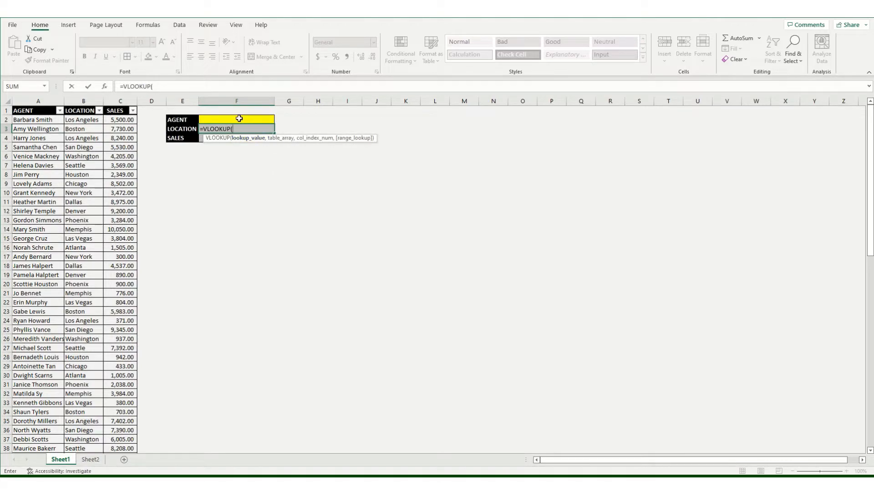
click(239, 118)
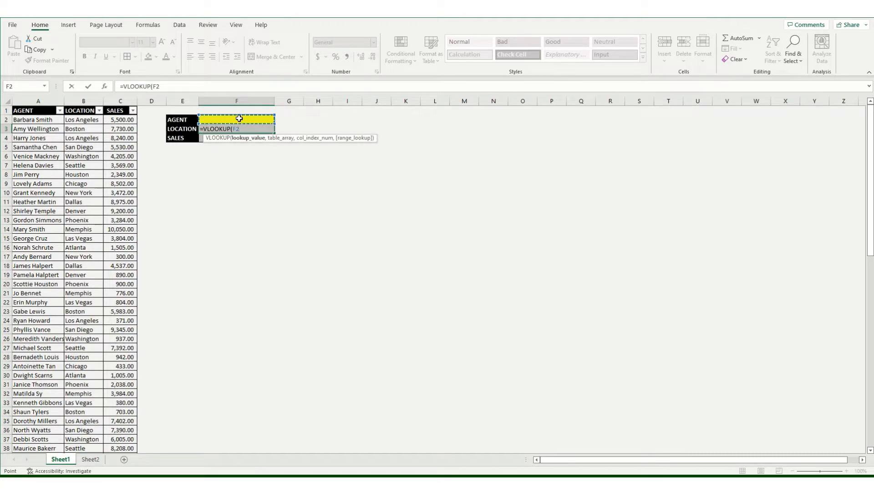
text(,)
drag(40, 101, 121, 97)
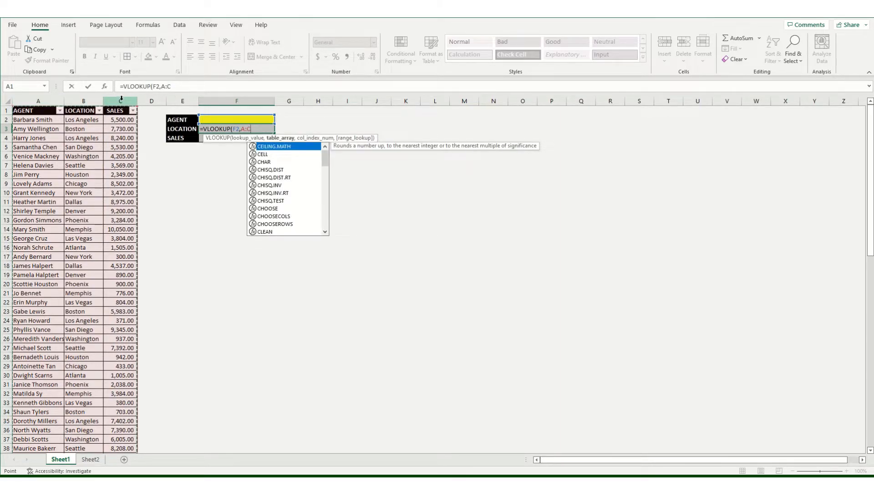
text(,)
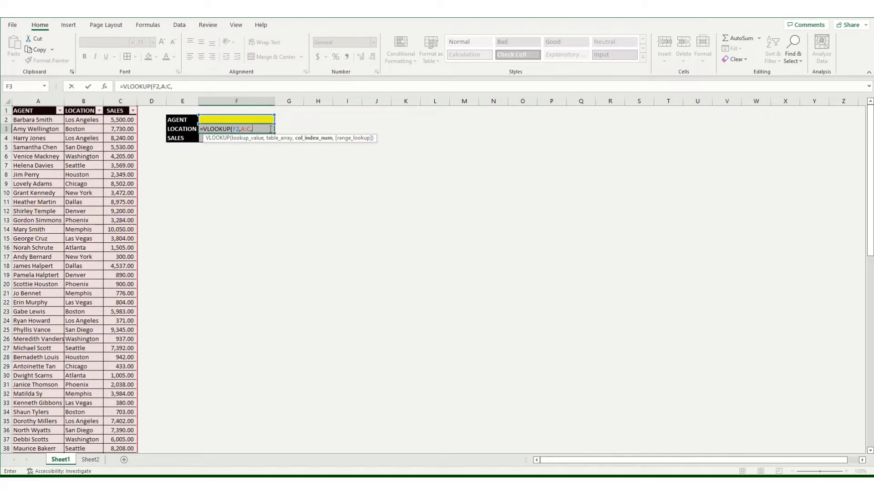
text(2,)
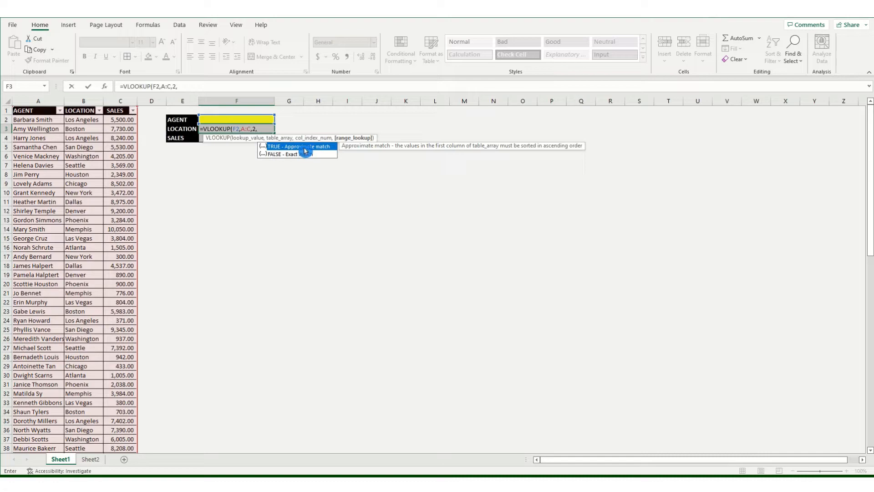
click(308, 154)
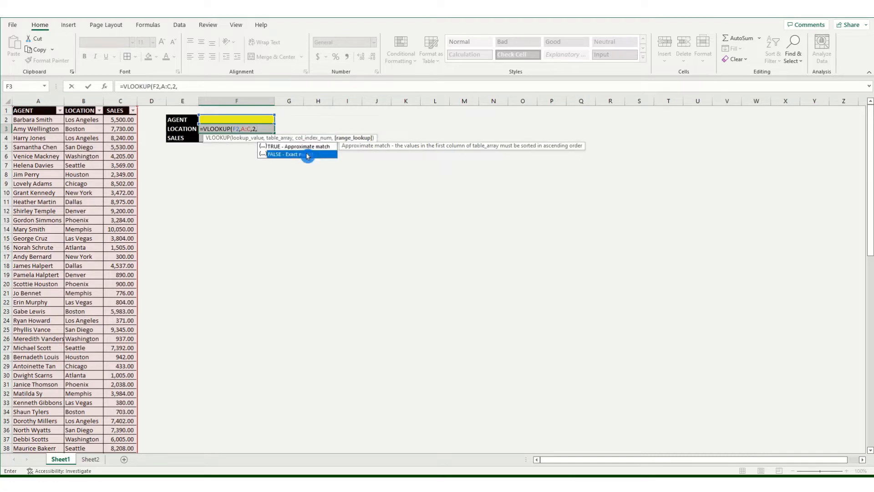
double_click(307, 155)
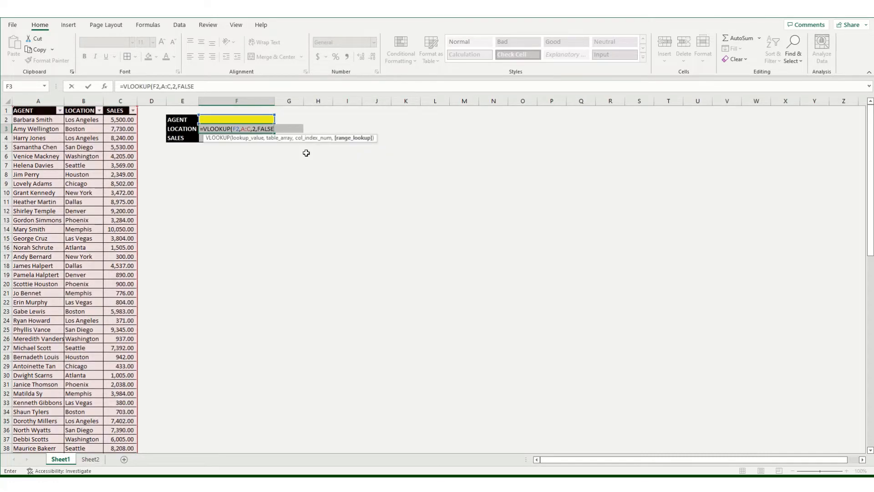
text())
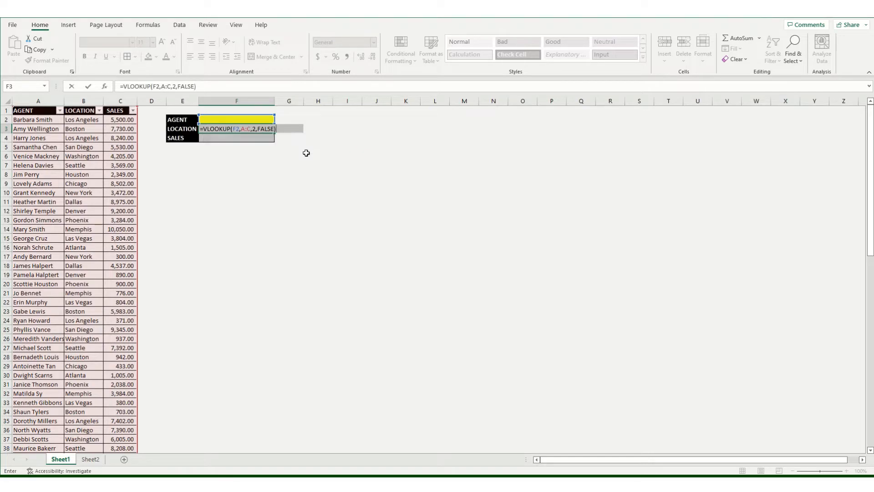
key(Return)
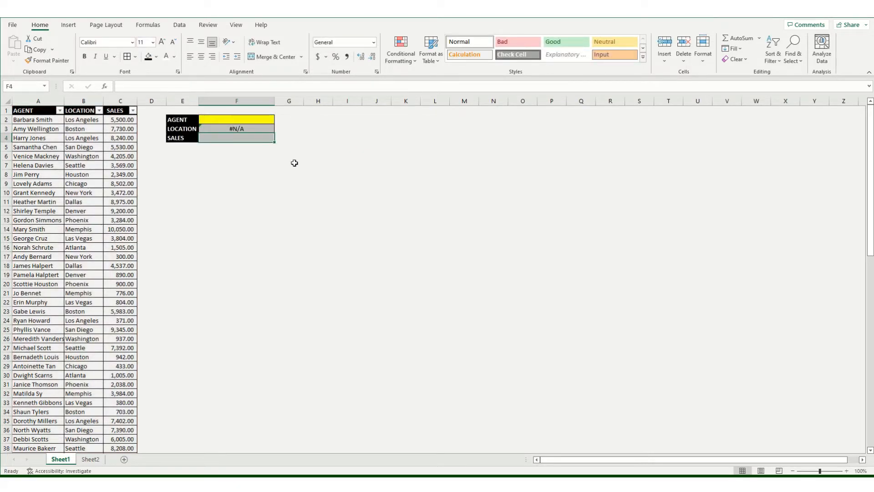
Enter the full name of the agent listed in row 4 into the agent cell F2
click(267, 129)
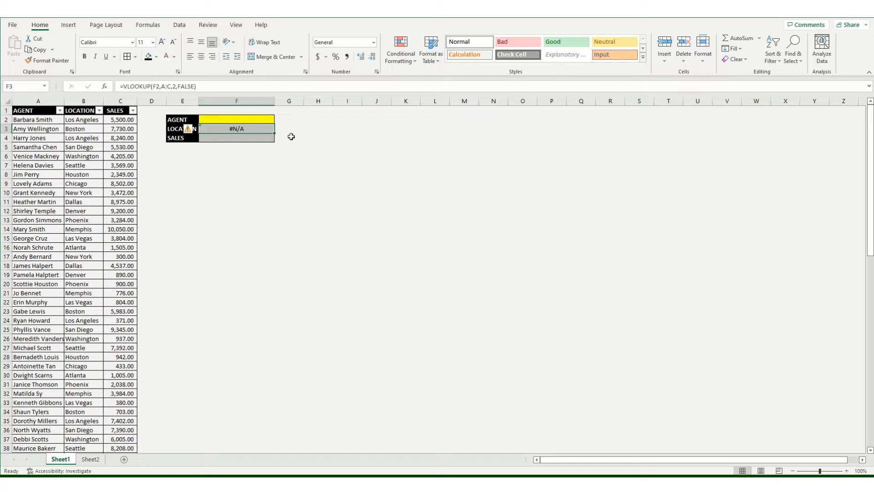
click(262, 119)
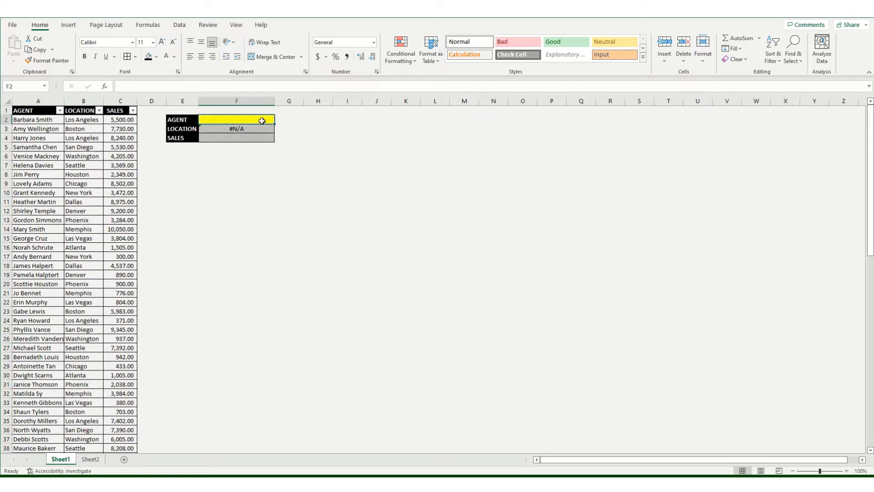
text(H)
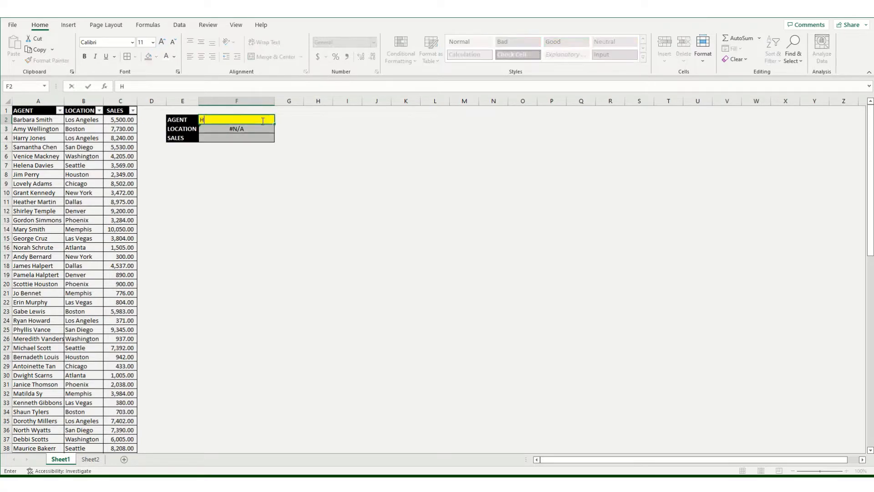
text(arry Jones)
key(Return)
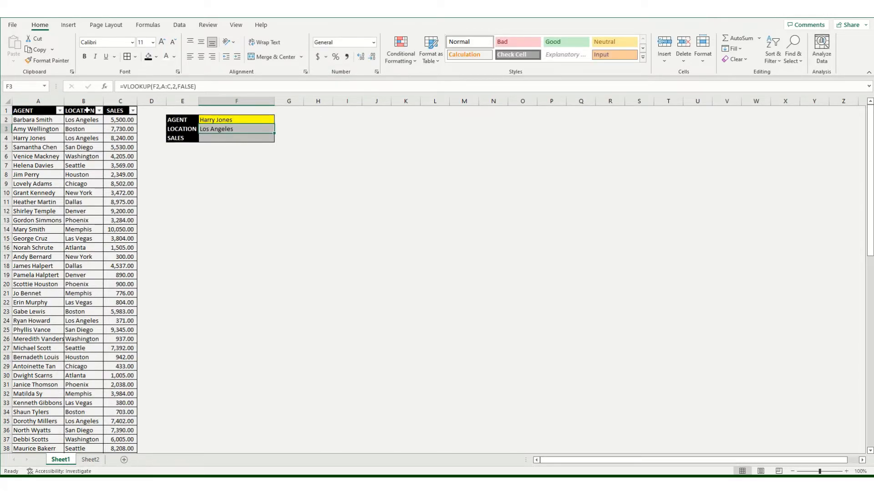
Enter the formula =VLOOKUP(F2,A:C,3,FALSE) in F4 to look up the agent's sales by exact match
click(229, 139)
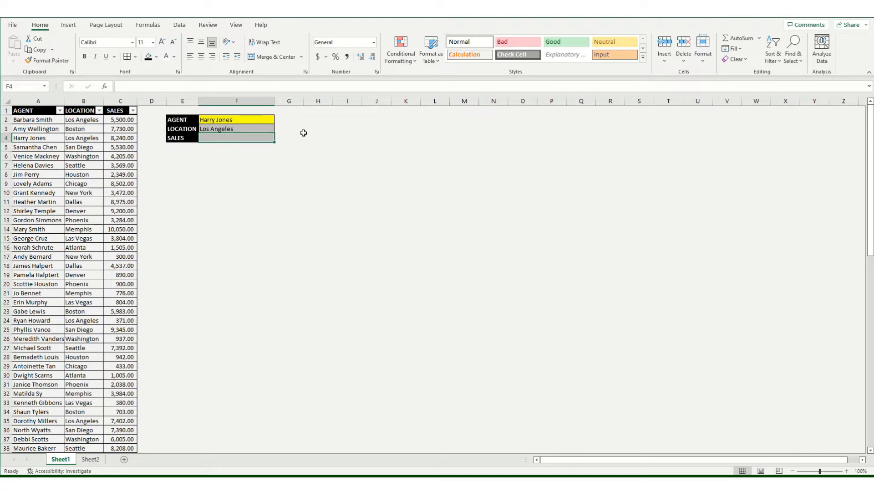
text(=Vloo)
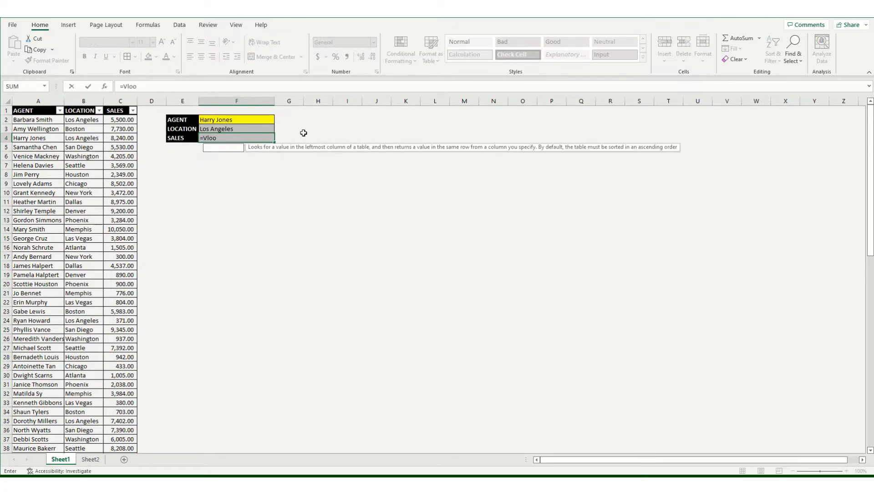
text(kup()
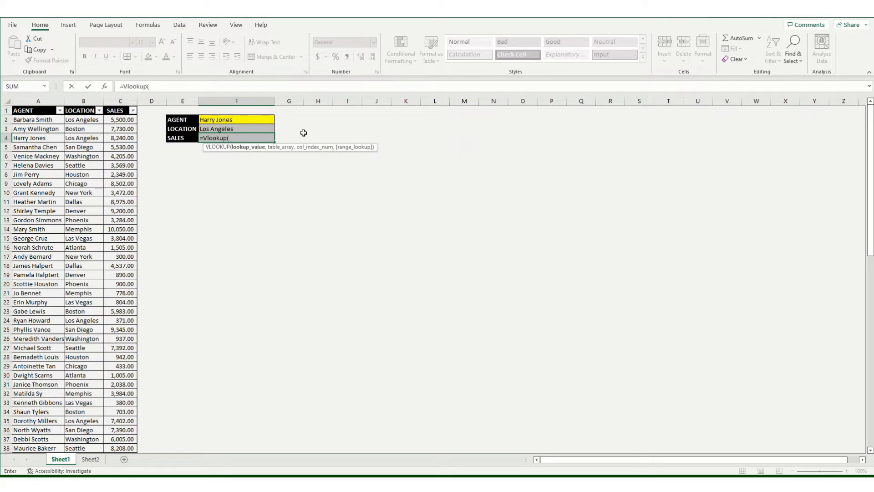
click(252, 120)
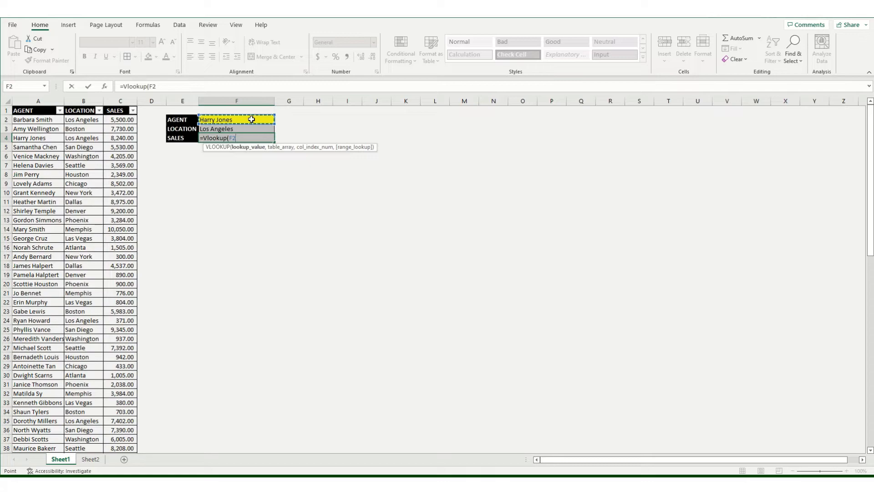
text(,)
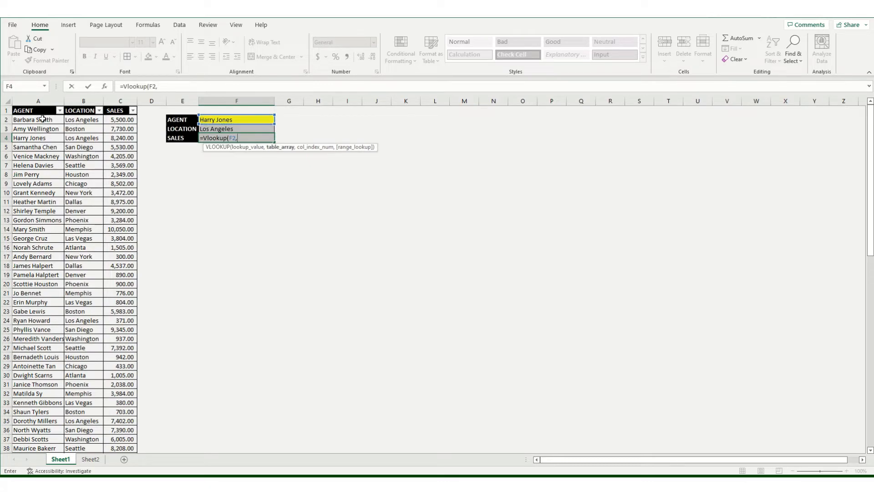
drag(38, 101, 123, 99)
text(,)
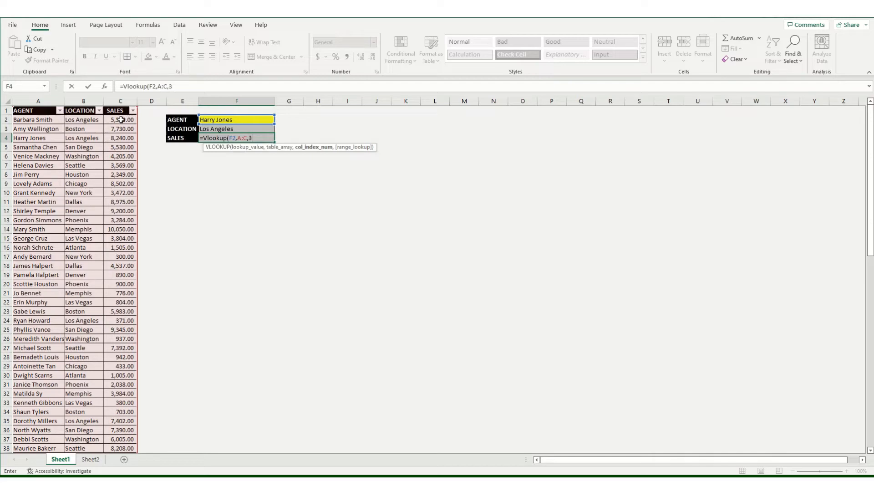
text(3,)
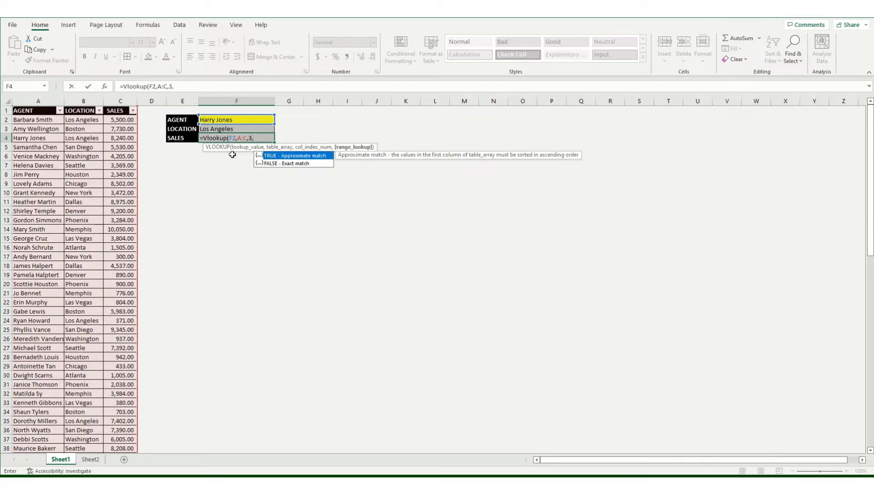
click(291, 164)
double_click(312, 163)
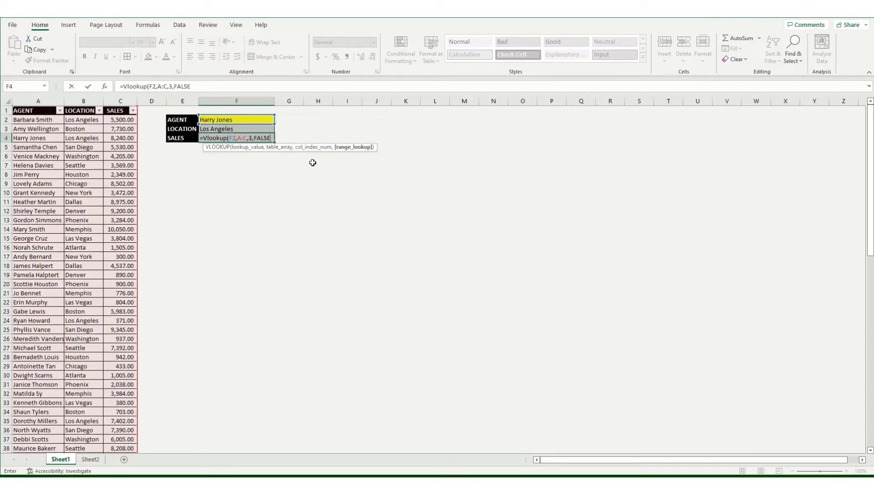
text())
key(Return)
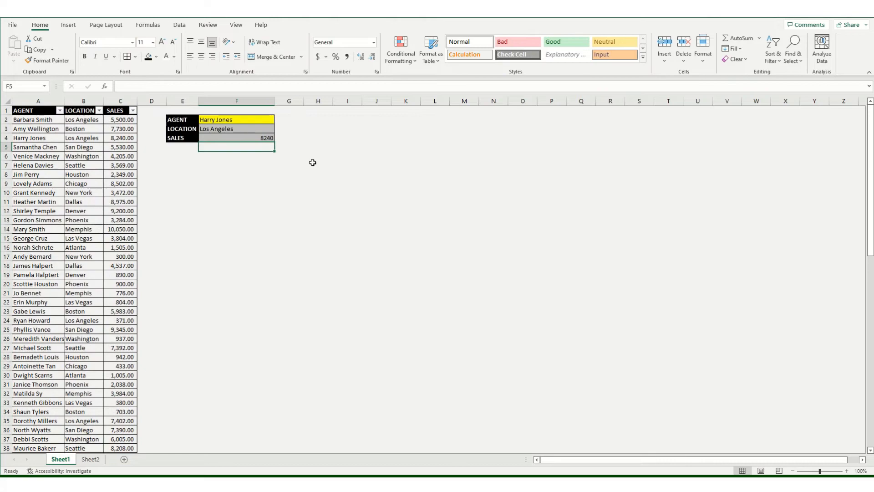
Format the sales result in F4 as a number with 2 decimal places and a thousands separator
click(258, 137)
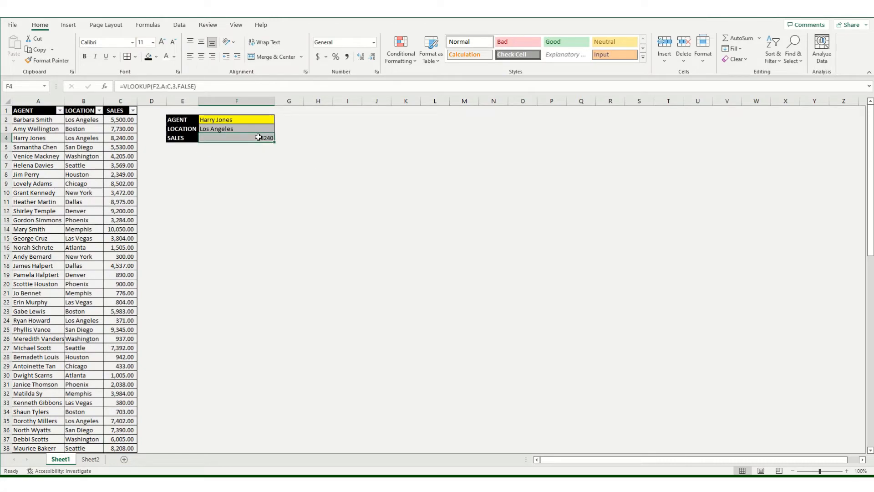
right_click(259, 137)
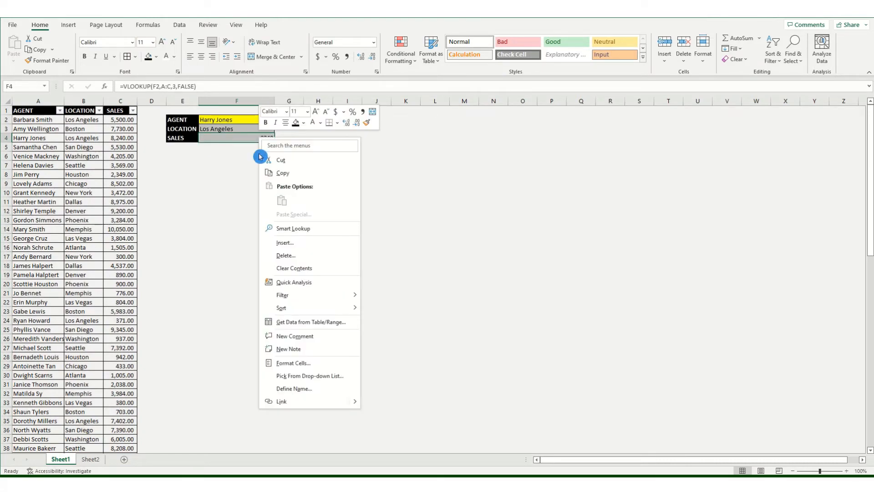
click(286, 364)
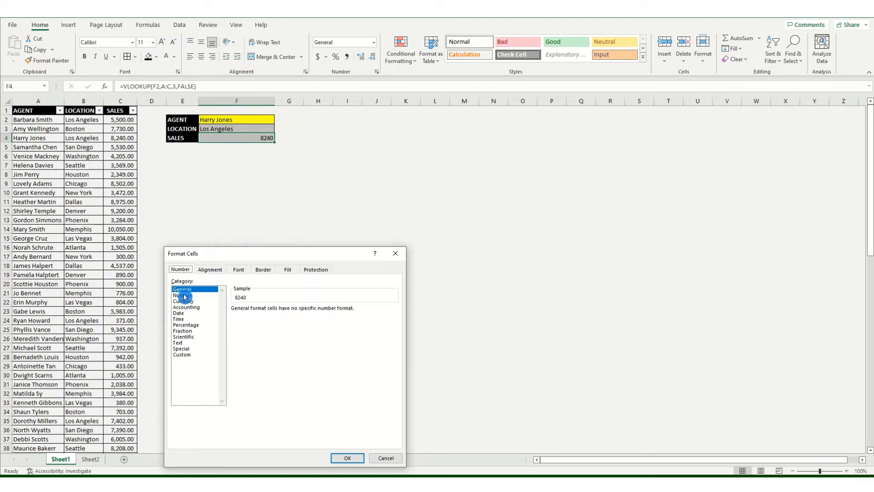
click(182, 295)
click(238, 321)
click(347, 457)
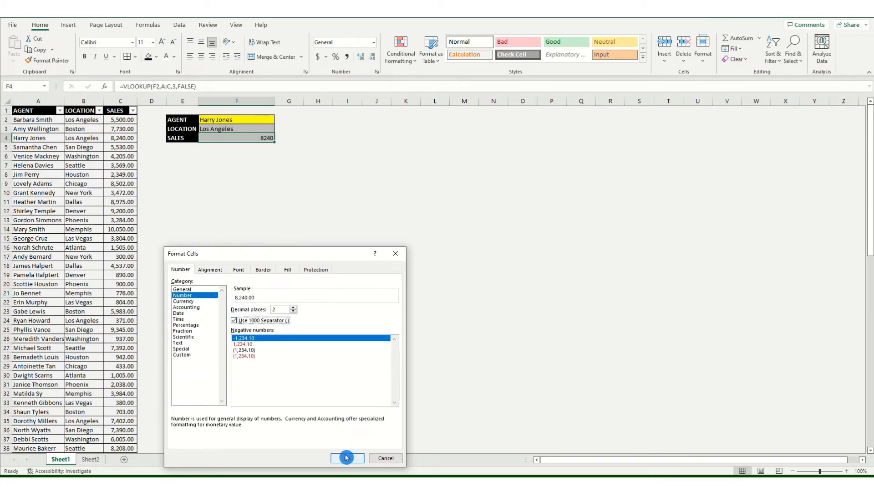
key(Return)
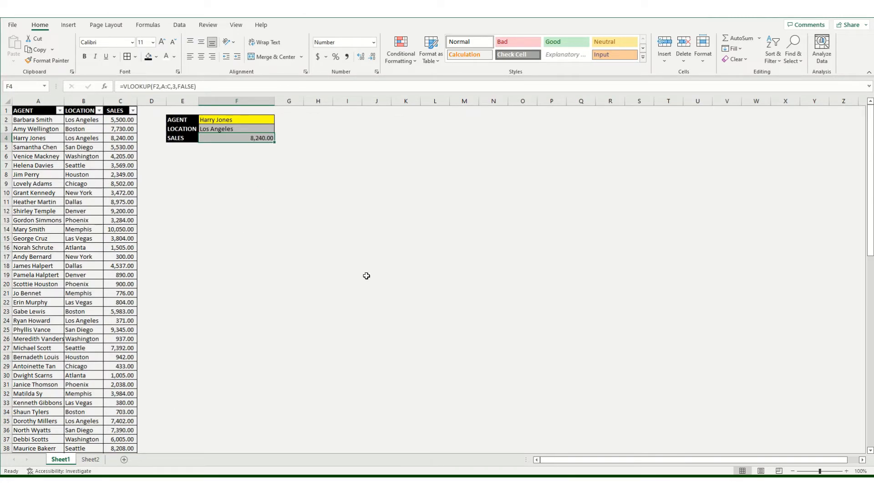
Center the contents of F2:F4 horizontally and vertically
drag(258, 119, 254, 138)
click(201, 57)
click(201, 42)
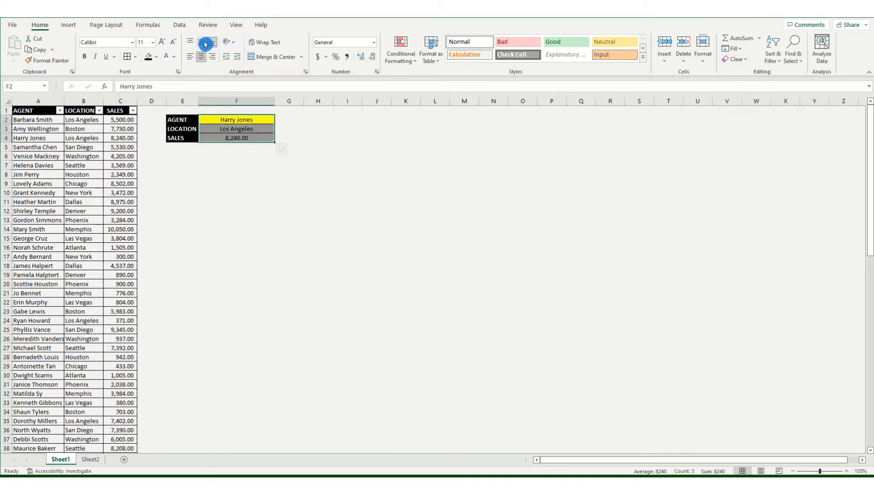
click(357, 147)
click(315, 226)
Test the lookup by entering the full name of the agent listed in row 14 into F2
click(263, 119)
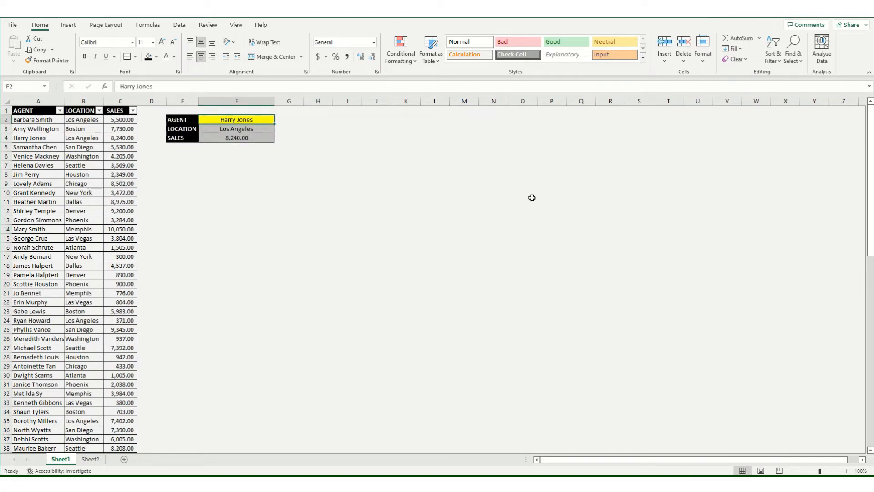
text(Mary Smitt)
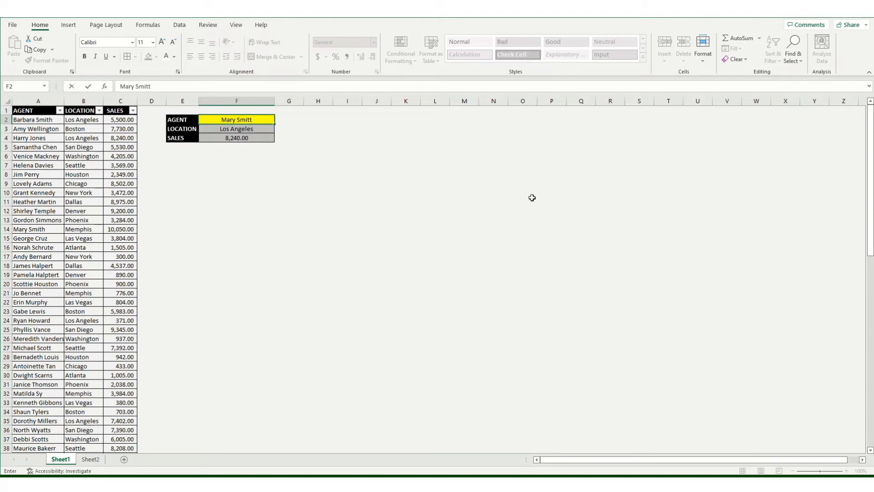
key(BackSpace)
text(h)
key(Return)
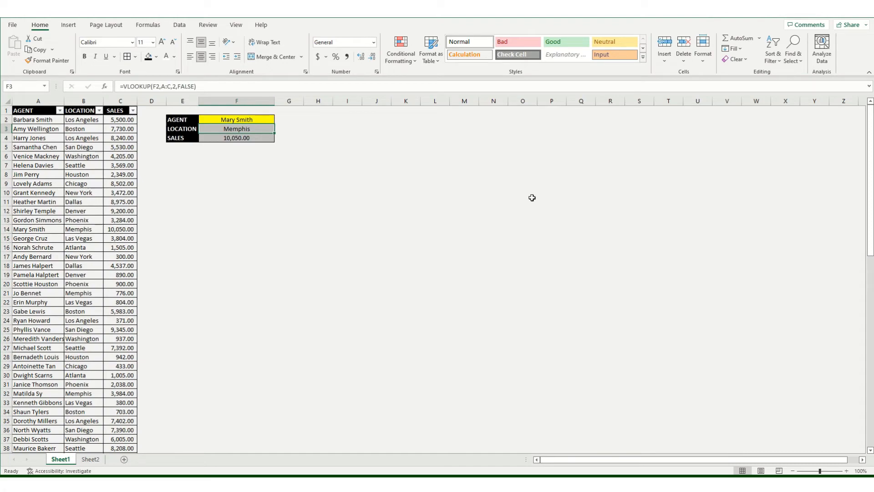
Test the exact match by entering only the first name of the row 14 agent into F2
click(269, 119)
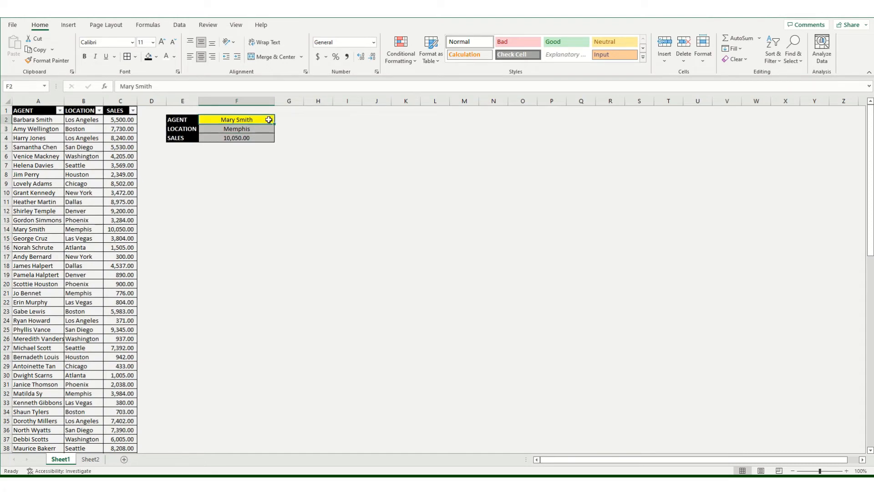
text(Mar)
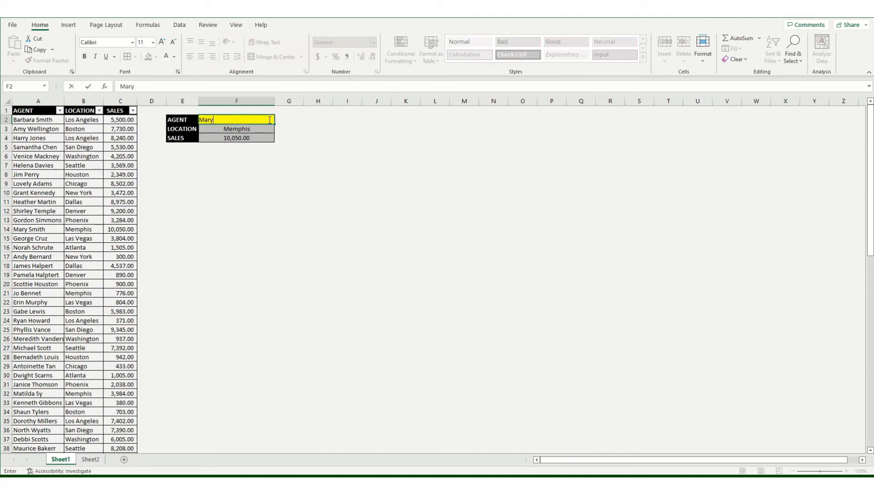
text(y)
key(Return)
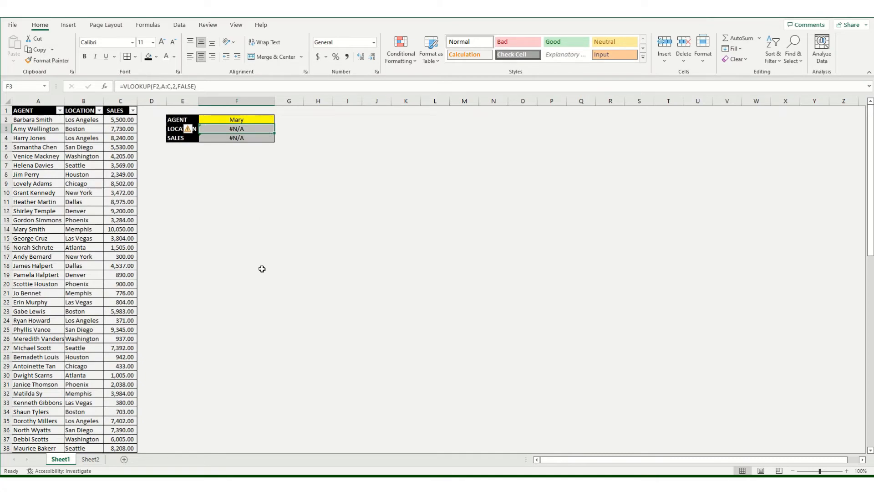
Replace the lookup entry in F2 with the full name of the agent listed in row 27
click(244, 119)
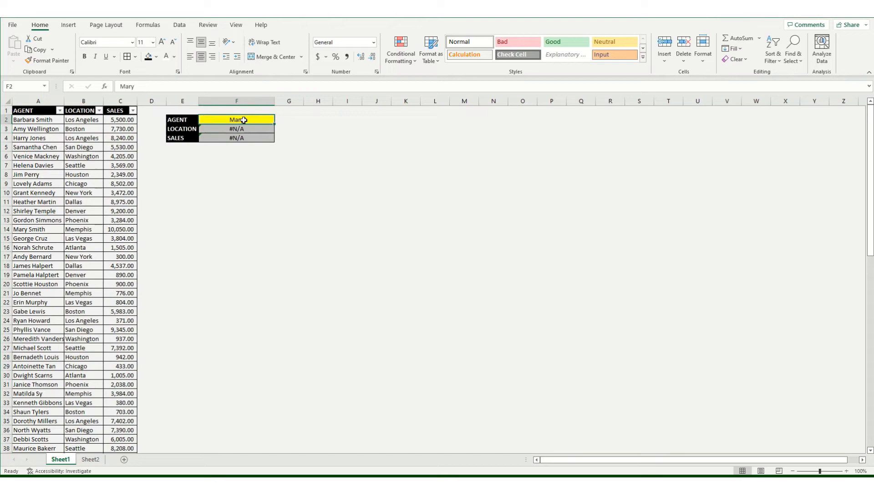
text(Michael)
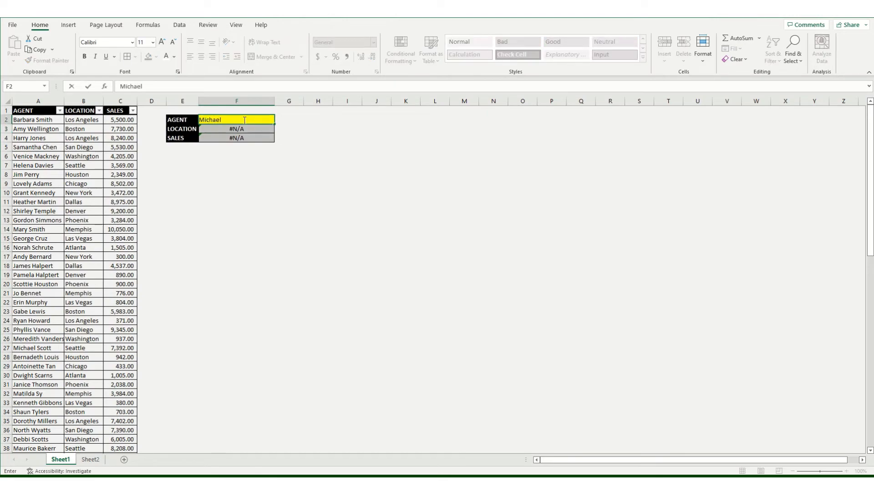
text( Scott)
key(Return)
click(368, 230)
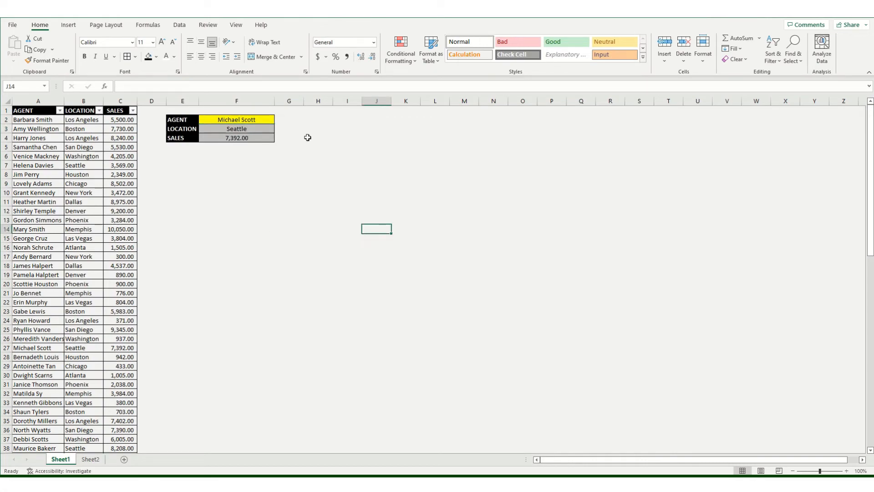